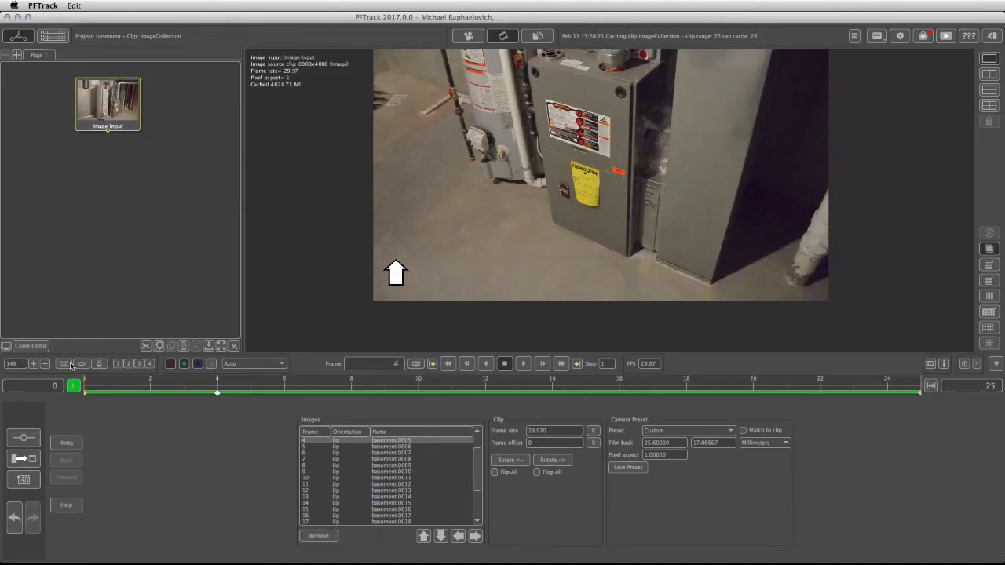
- Add a Photo Survey node connected to the Image Input node and hide the ground grid in its viewer
left_click(23, 459)
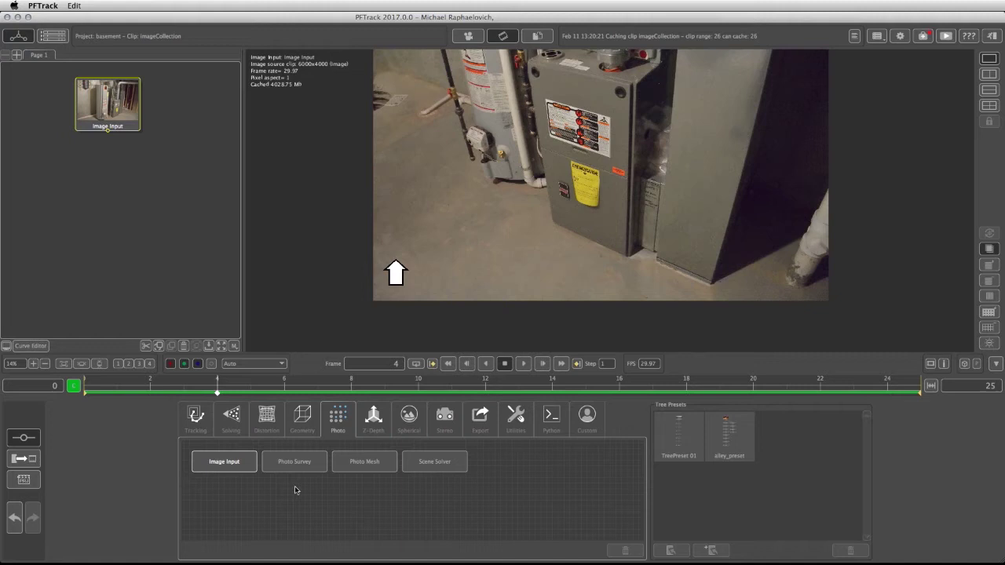
left_click_drag(305, 469, 80, 167)
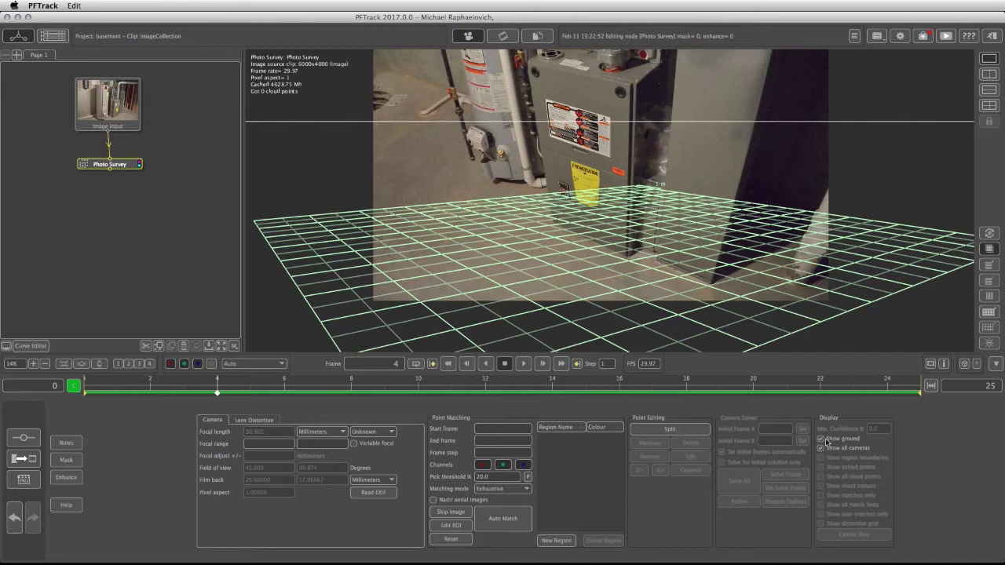
left_click(820, 438)
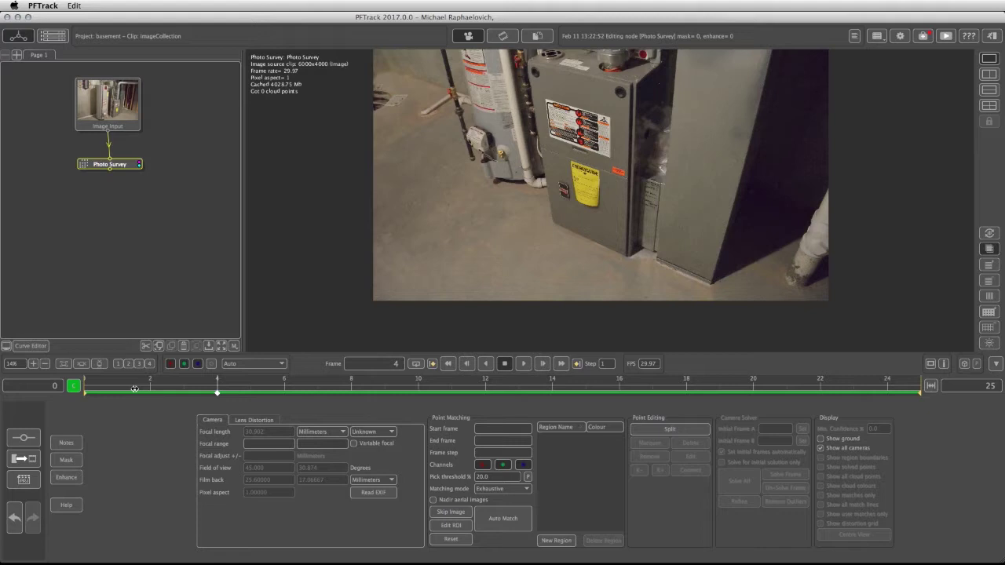
- Import the EXIF focal length data at frame 0 and accept a variable focal length for the camera
left_click_drag(117, 386, 46, 388)
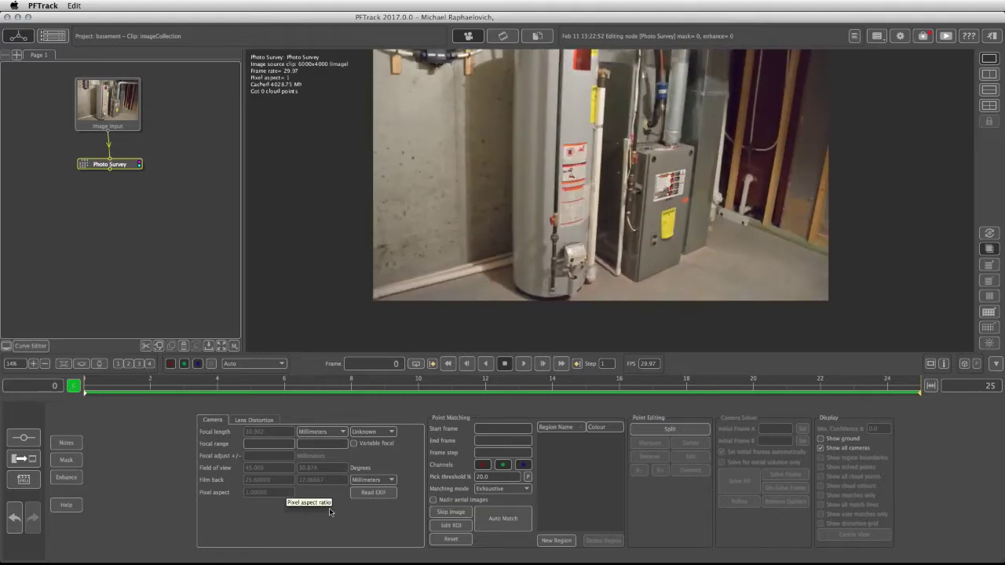
left_click(368, 496)
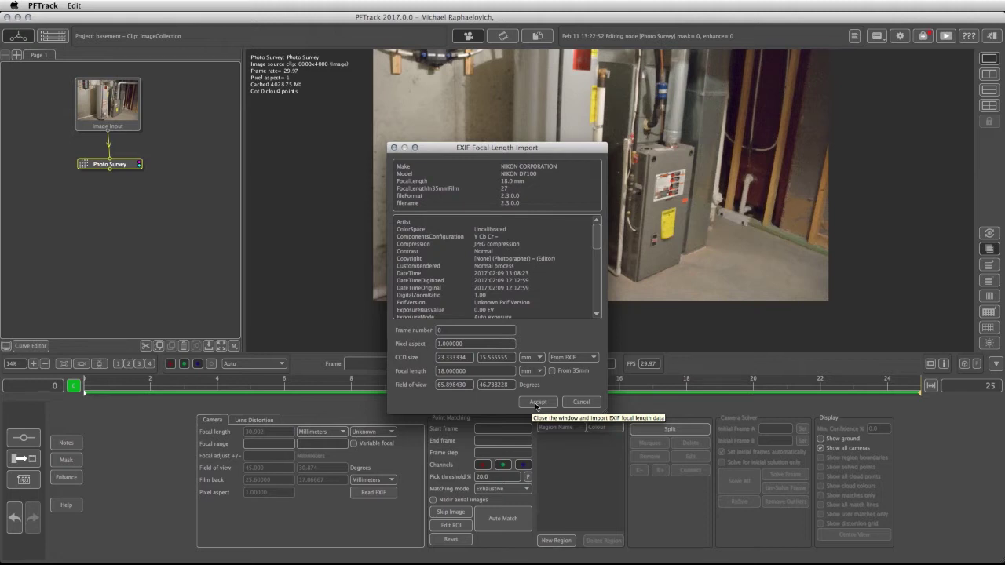
left_click(536, 404)
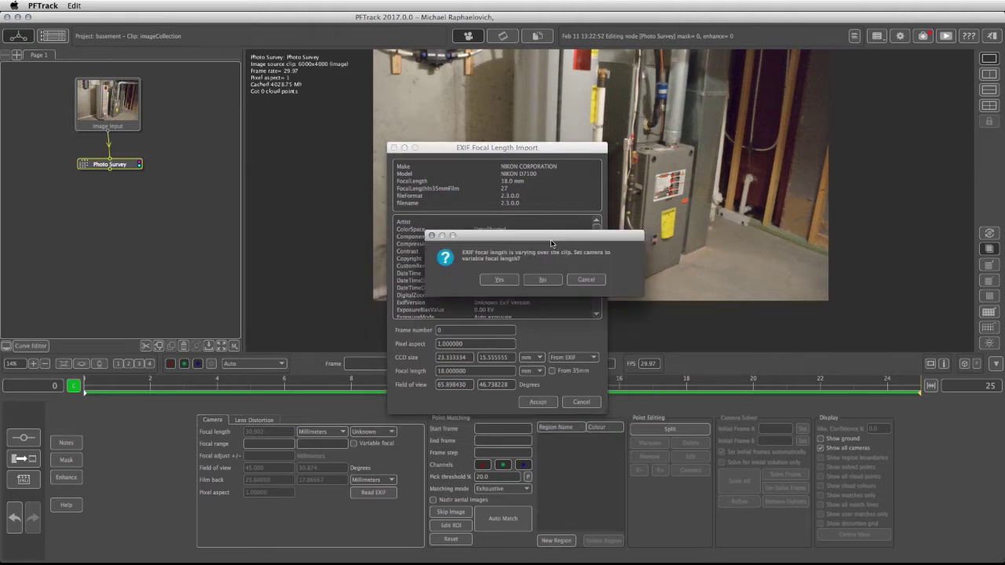
left_click_drag(552, 243, 573, 256)
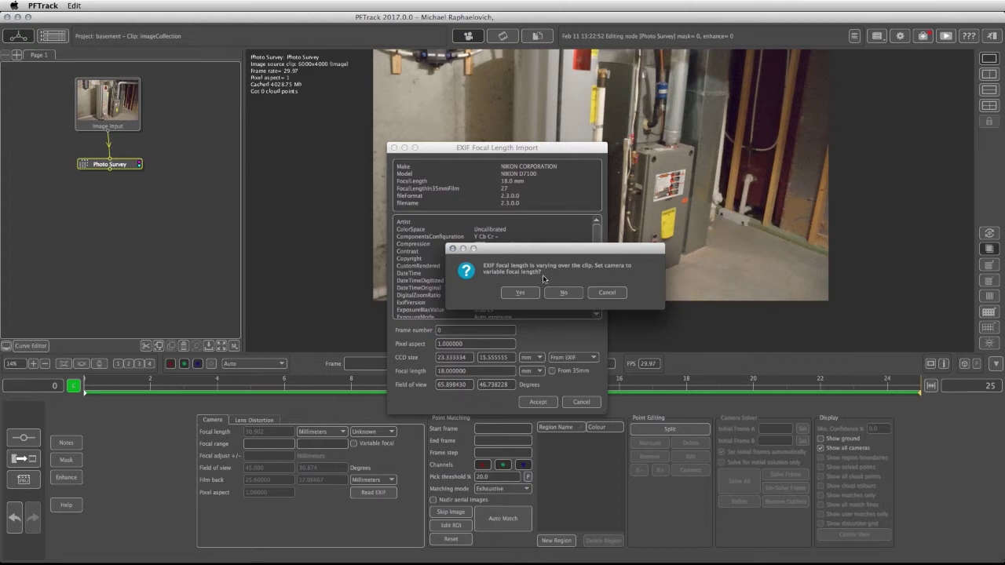
left_click(519, 292)
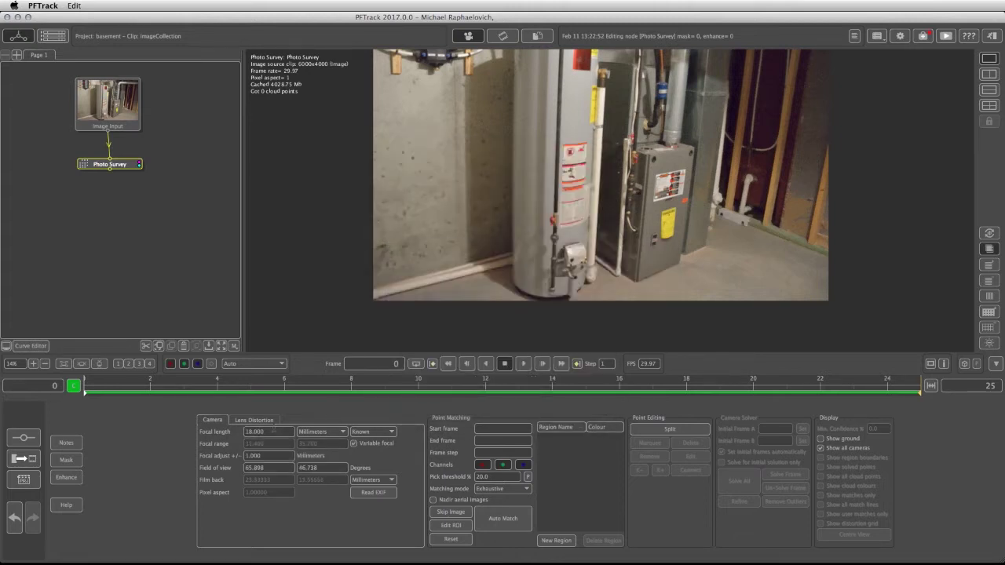
- Enable estimation of the low-order lens distortion, then return to the camera settings
left_click(243, 421)
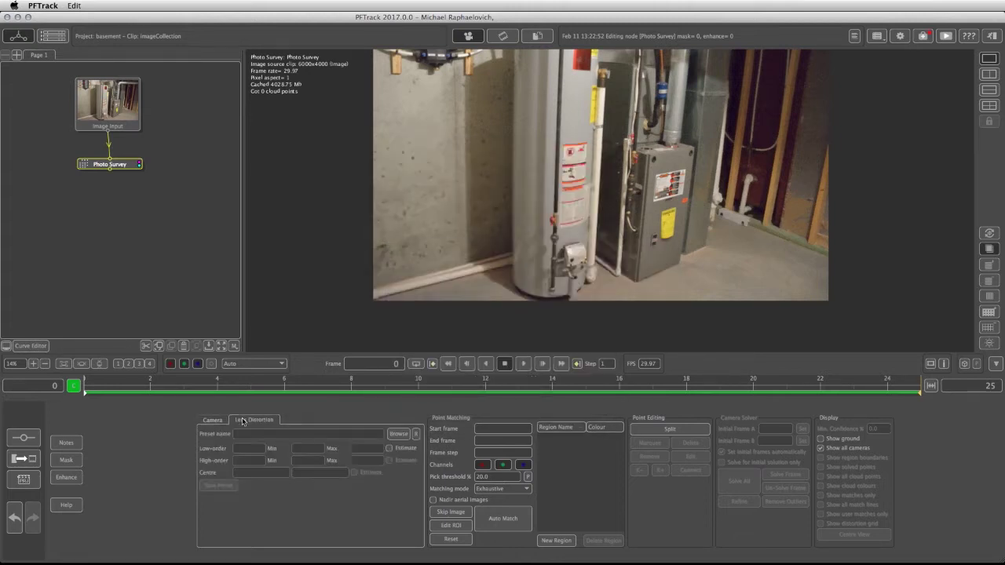
left_click(388, 448)
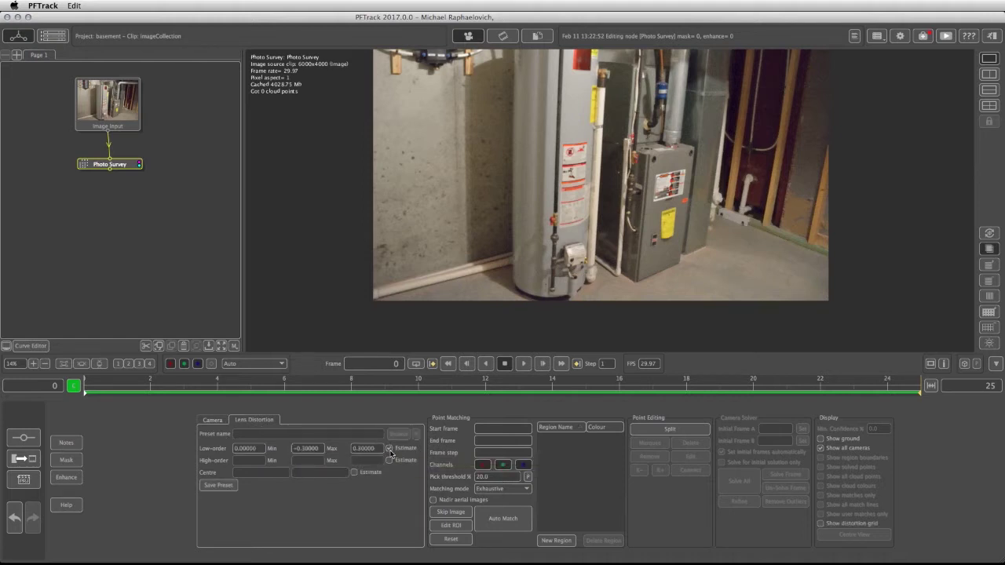
left_click(206, 420)
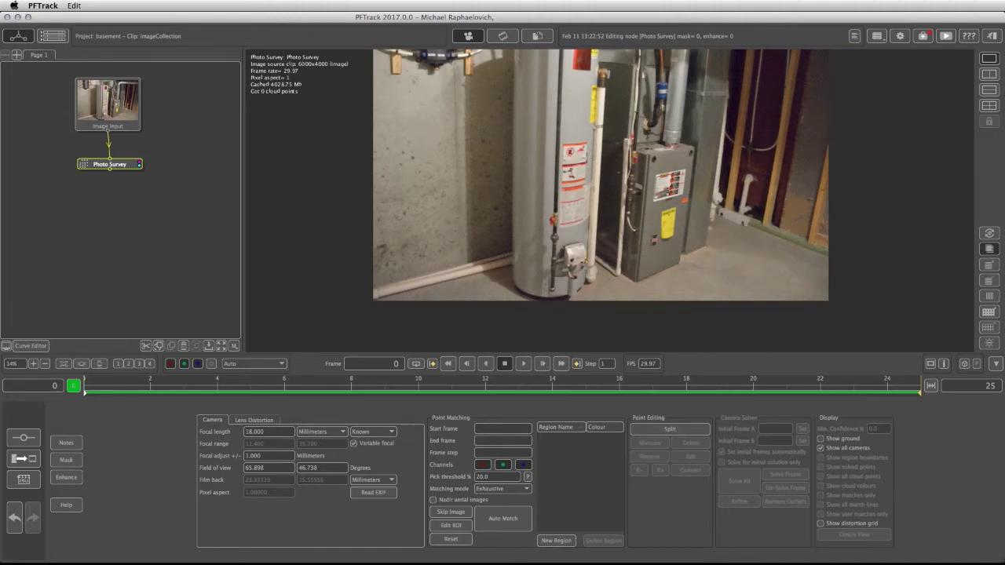
- Review the matched points across the frames and solve the cameras for all frames
scroll(587, 155, "up", 5)
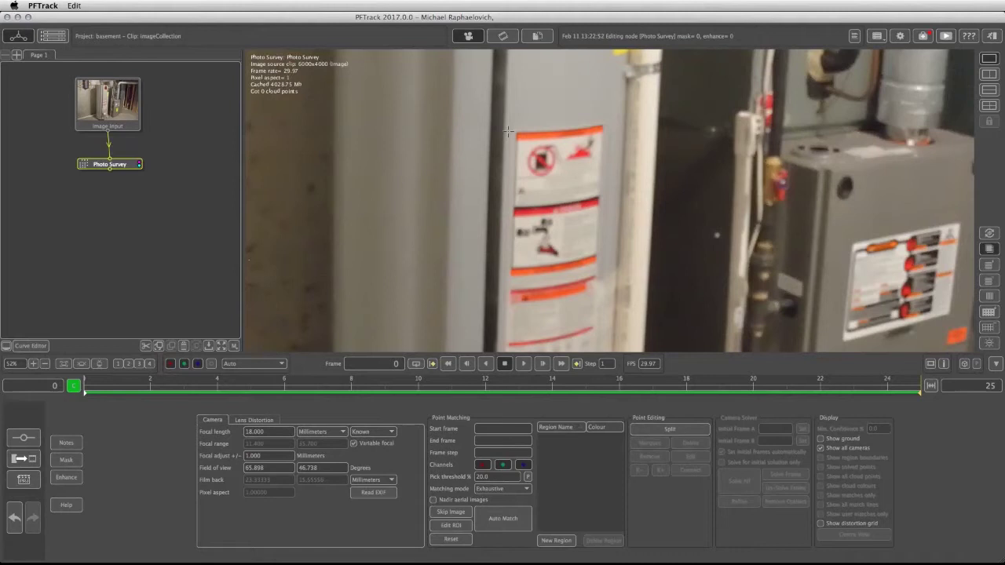
scroll(594, 284, "down", 5)
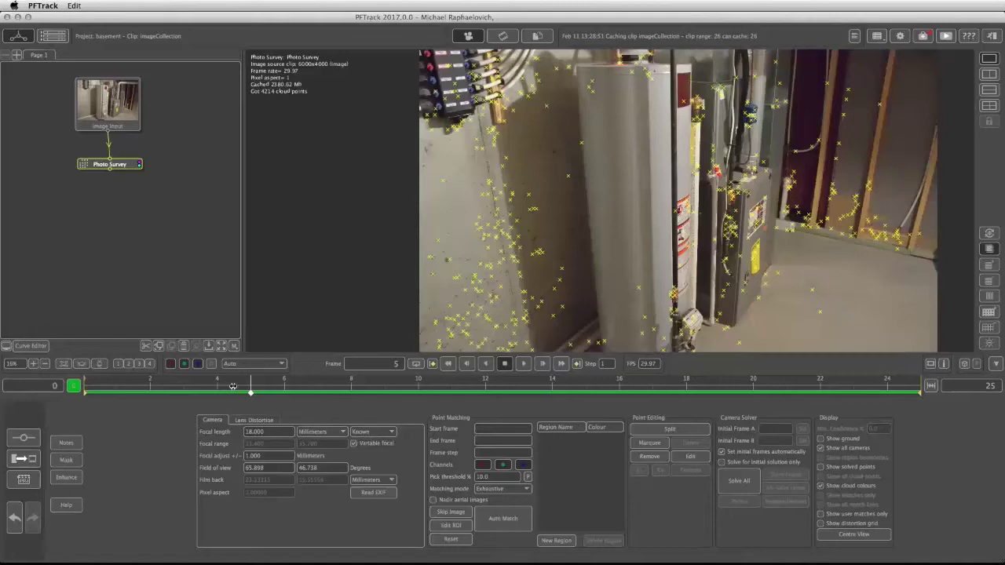
mouse_move(233, 386)
left_mouse_down()
mouse_move(110, 405)
mouse_move(94, 396)
mouse_move(570, 380)
mouse_move(797, 389)
mouse_move(542, 379)
mouse_move(486, 392)
left_mouse_up()
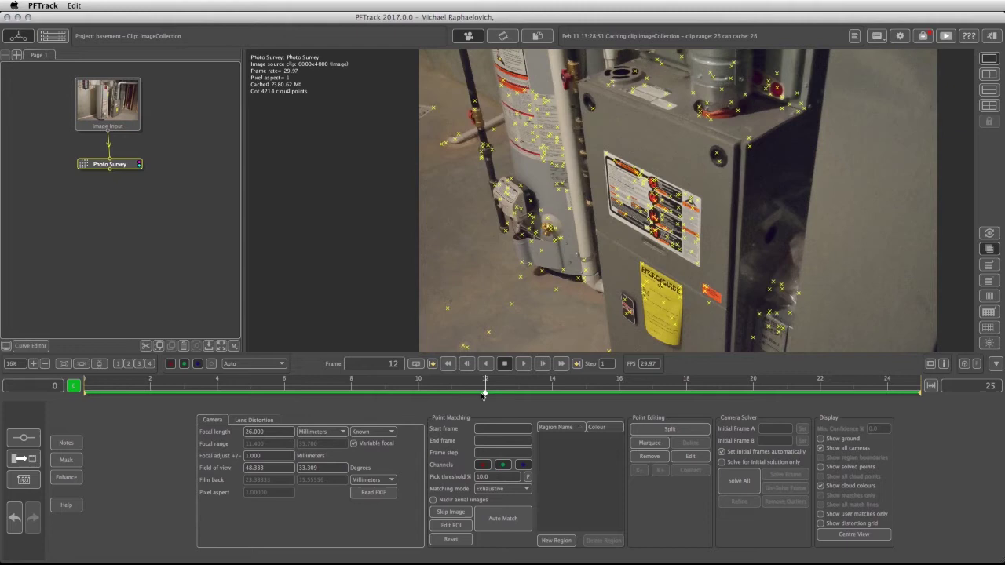
left_click(620, 388)
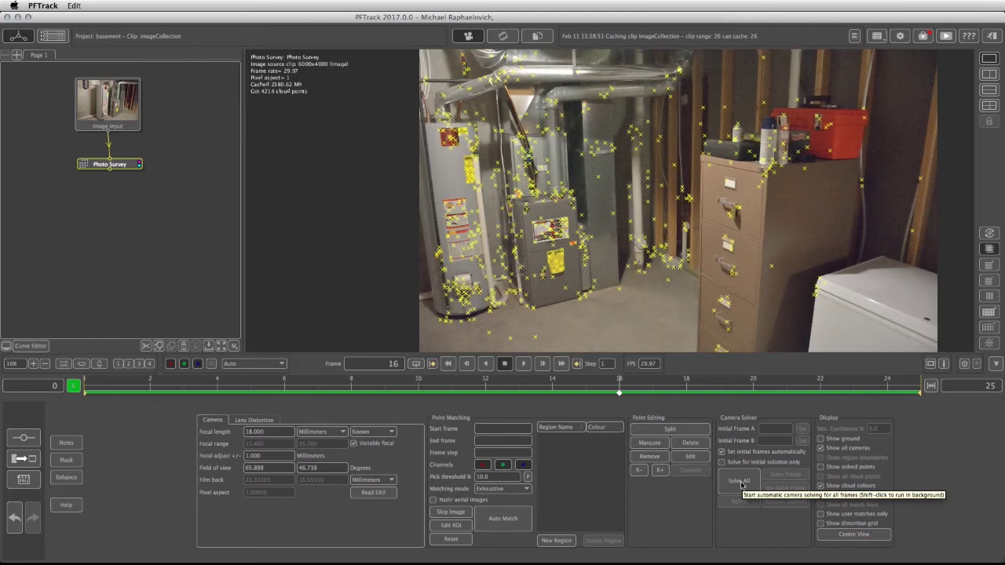
left_click(738, 481)
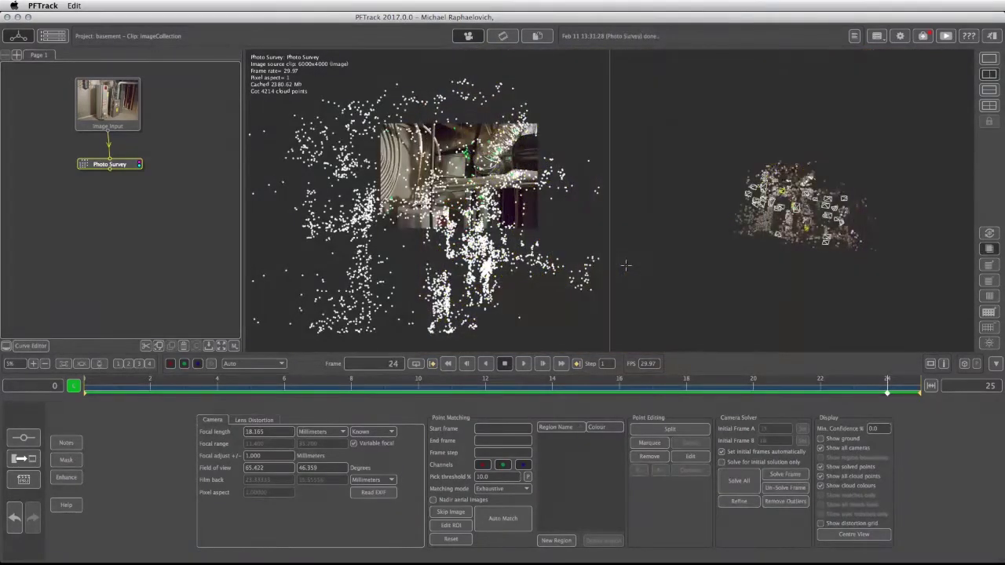
- Marquee-select the stray outlier points beyond the main point cloud in the 3D view and delete them
scroll(809, 212, "up", 3)
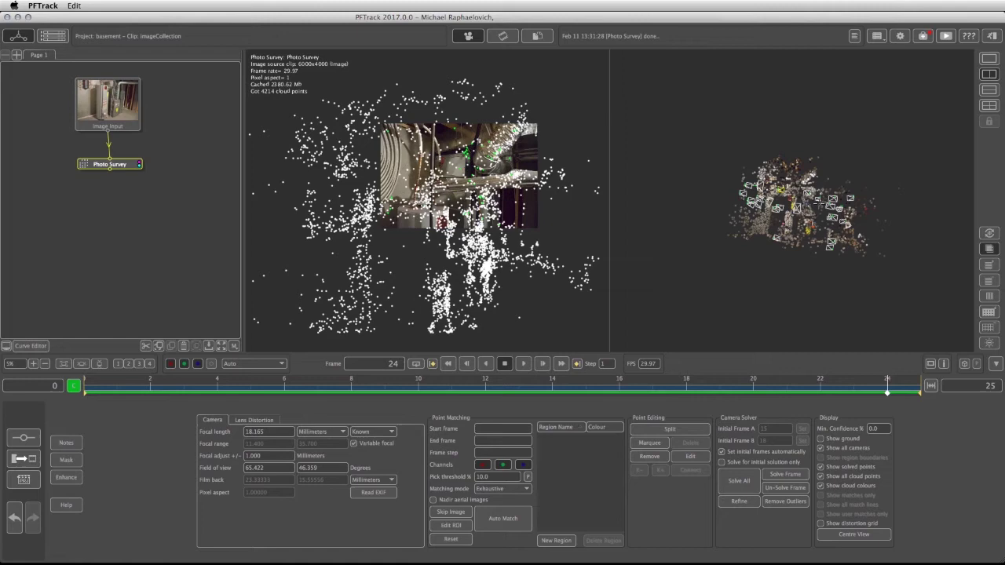
left_click_drag(664, 200, 776, 293)
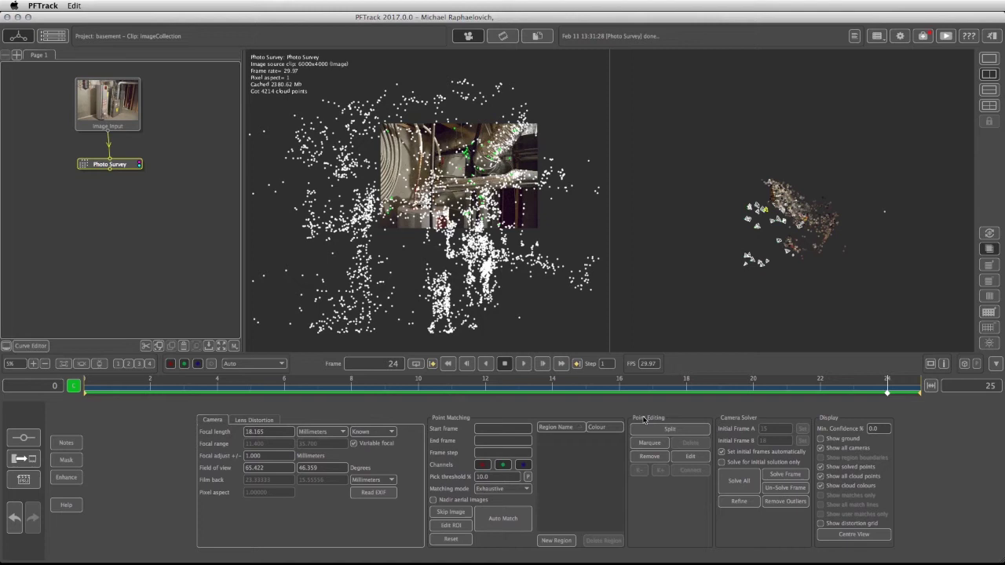
left_click(648, 444)
left_click_drag(884, 217, 867, 203)
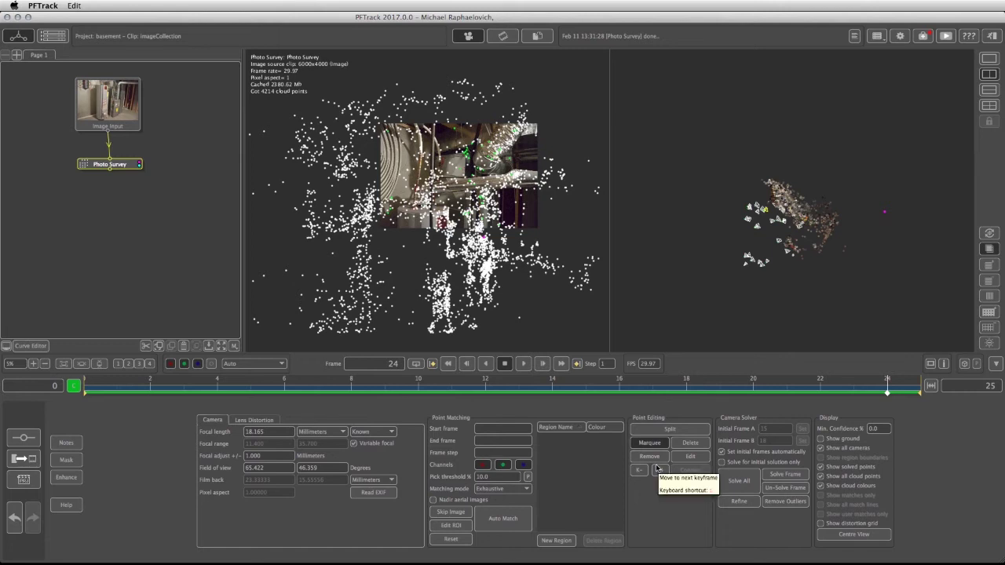
left_click(691, 444)
left_click(691, 444)
left_click_drag(834, 240, 868, 278)
left_click(691, 444)
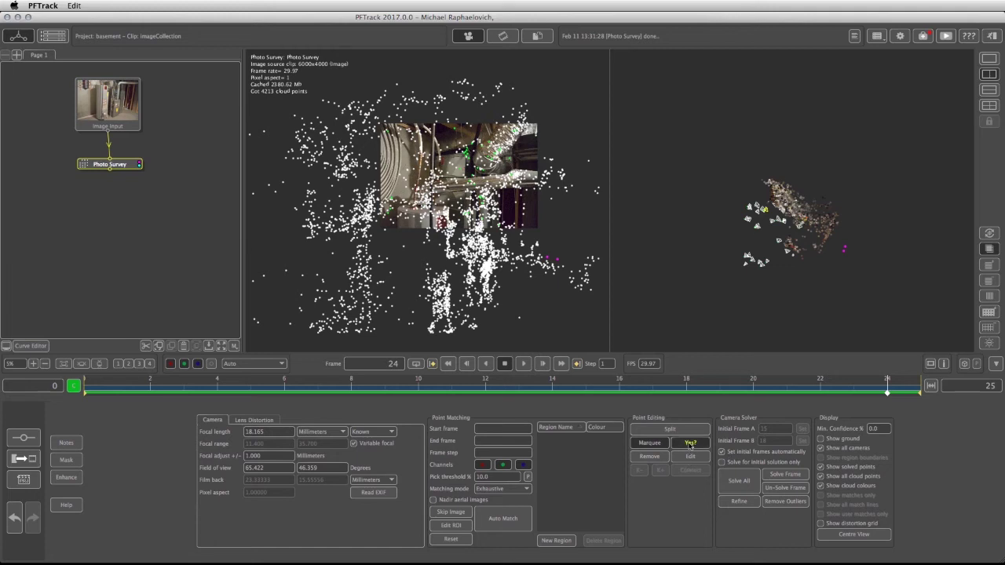
left_click(691, 444)
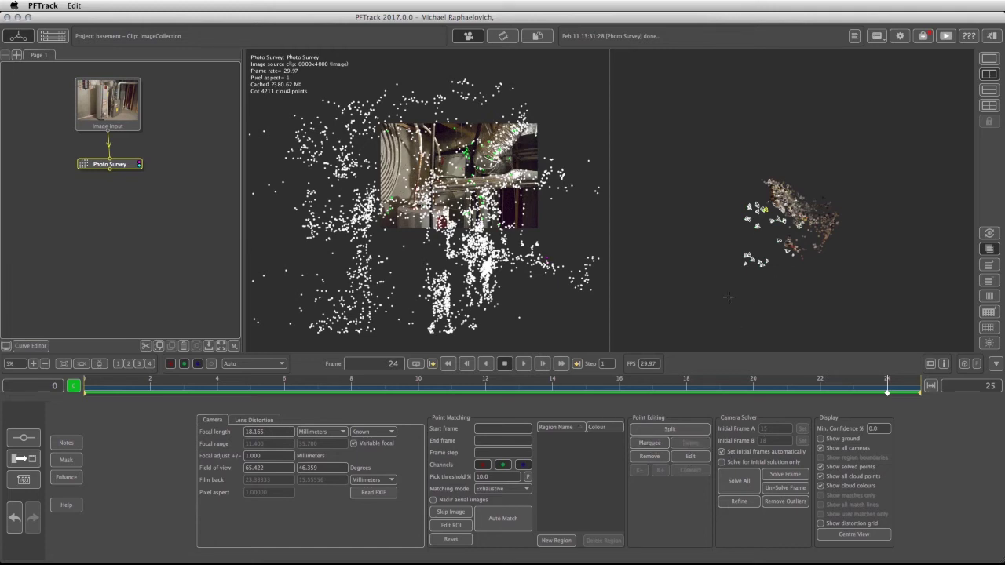
- Refine the camera solution and delete the isolated stray point below the point cloud
left_click_drag(728, 297, 793, 246)
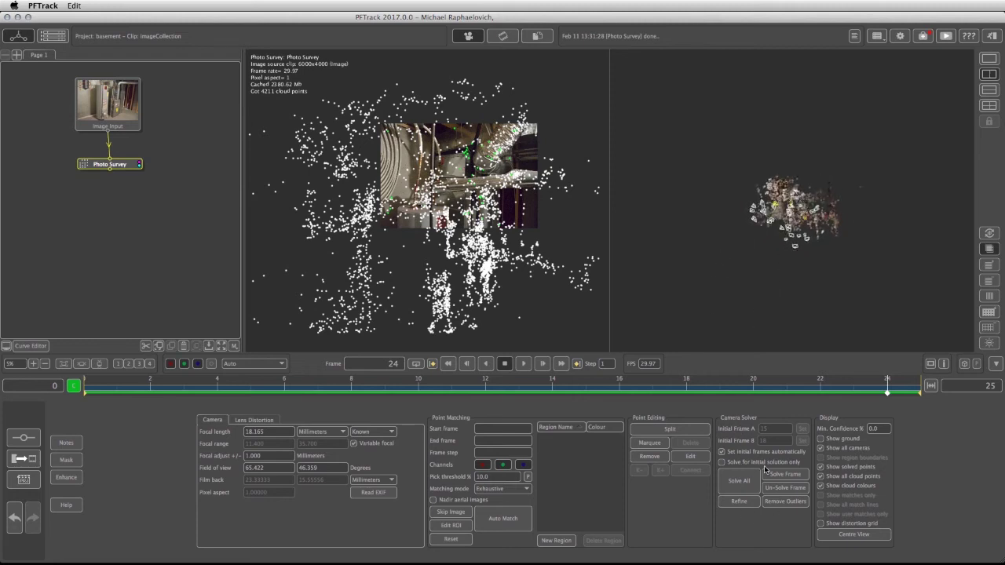
left_click(737, 503)
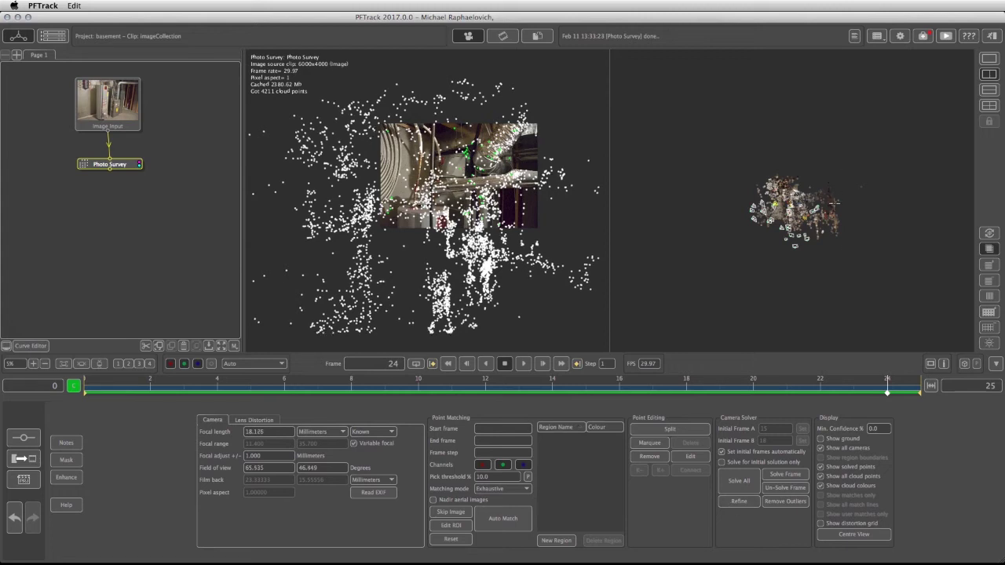
left_click_drag(703, 353, 791, 171)
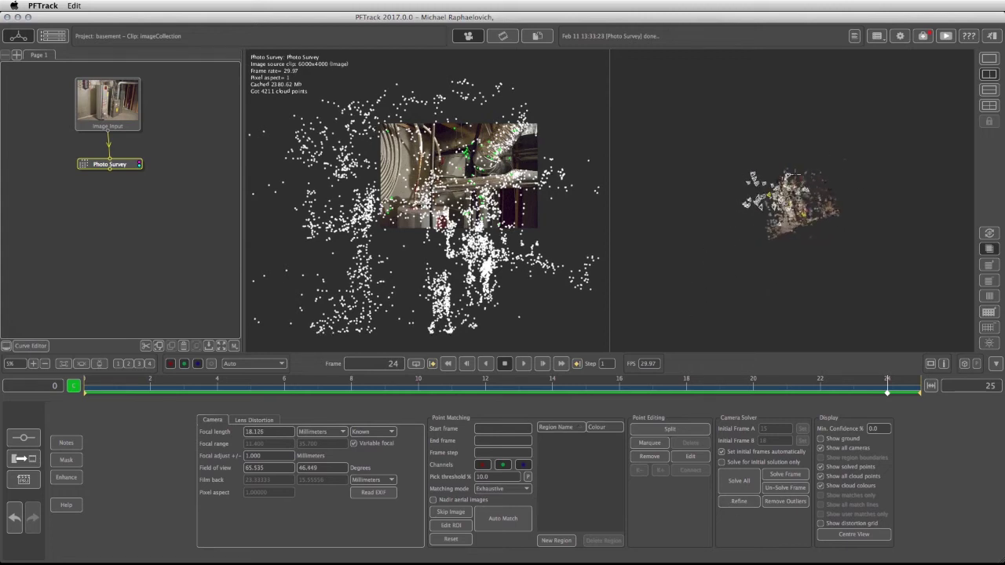
scroll(804, 210, "up", 10)
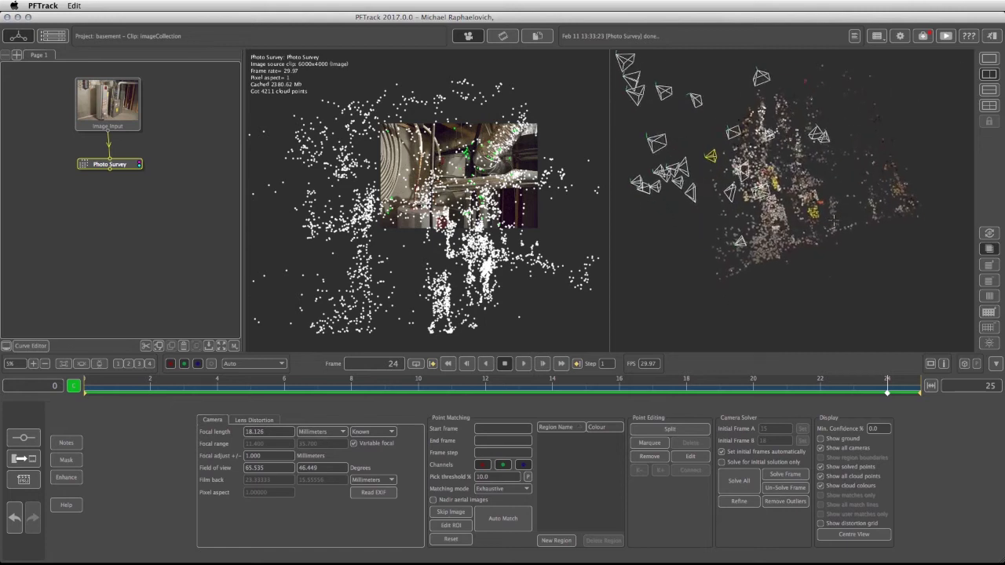
left_click_drag(806, 151, 824, 219)
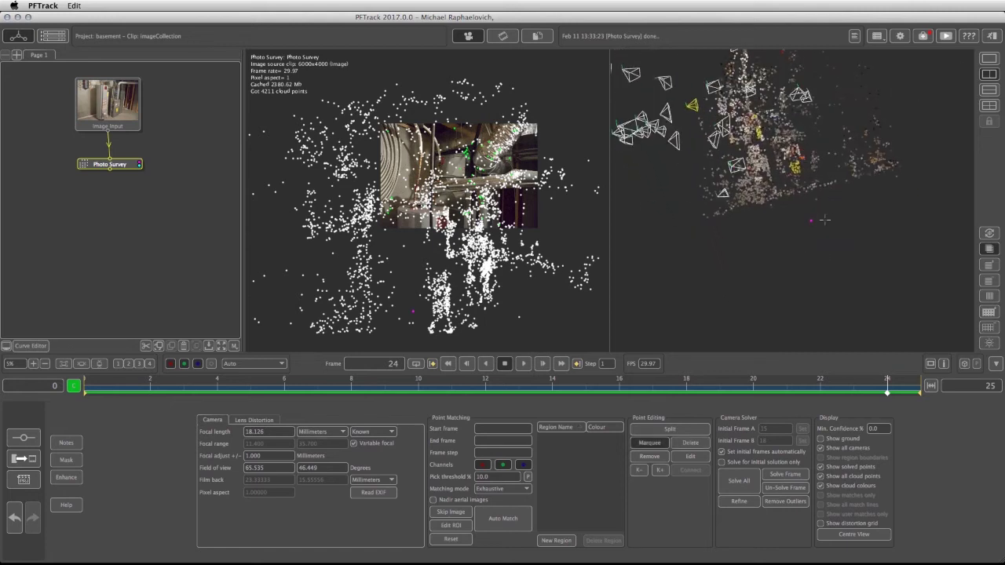
left_click(691, 443)
left_click(690, 443)
- Delete the inaccurate point marked by a red error line on the black hose in frame 11
left_click_drag(650, 391, 452, 381)
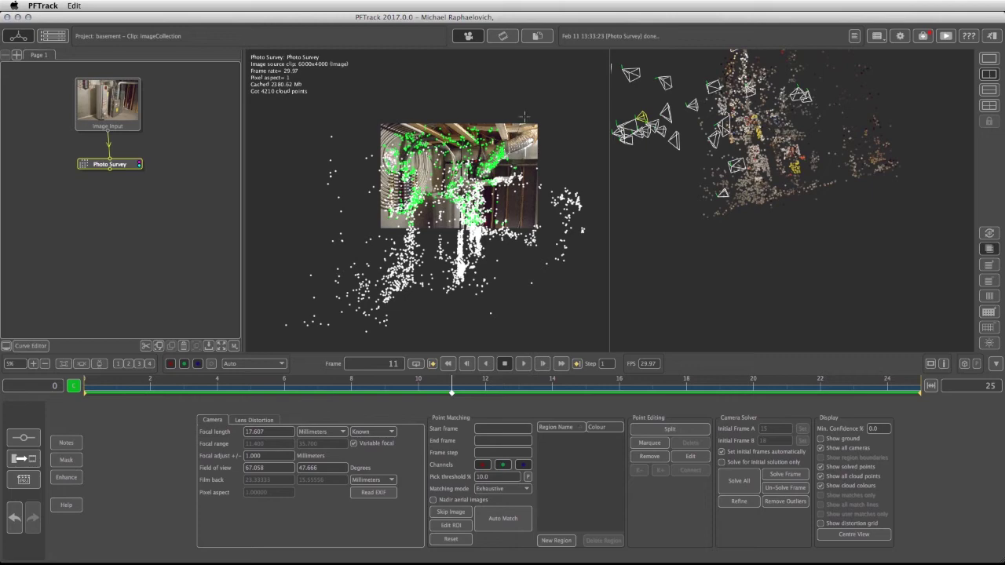
scroll(568, 189, "up", 5)
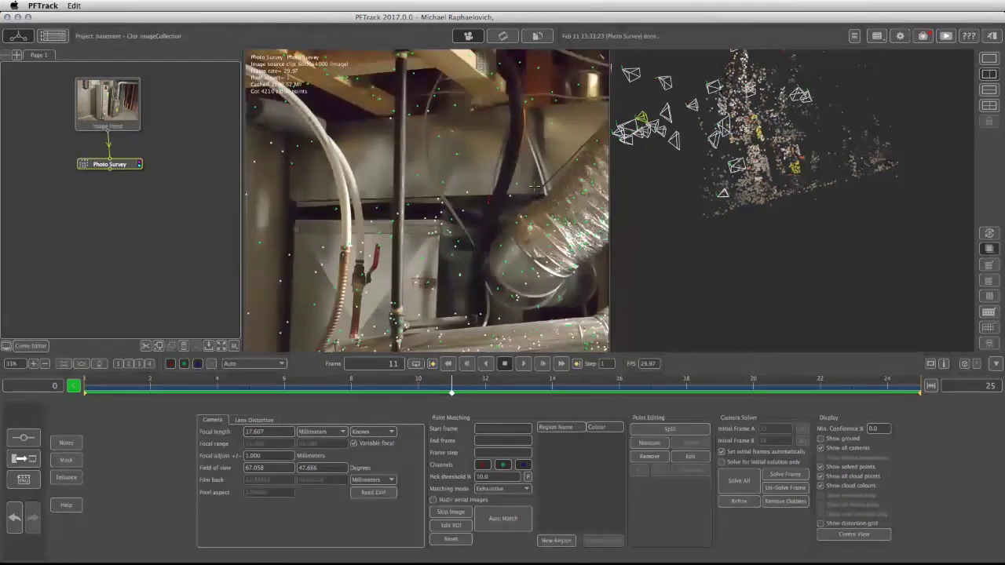
left_click(658, 444)
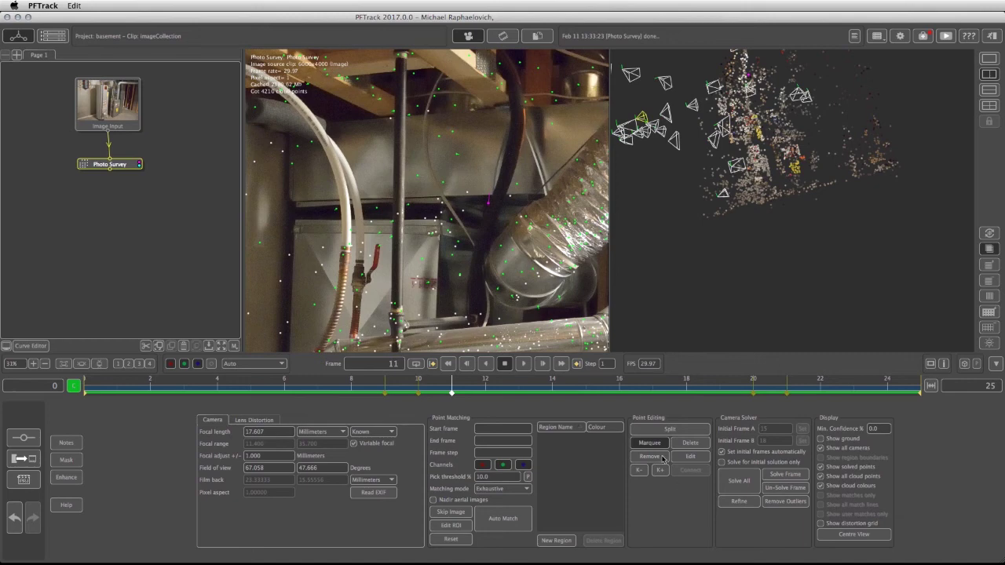
left_click(691, 444)
- Delete the inaccurate points with the long red error lines crossing the ducts in frame 9
left_click_drag(444, 394, 377, 390)
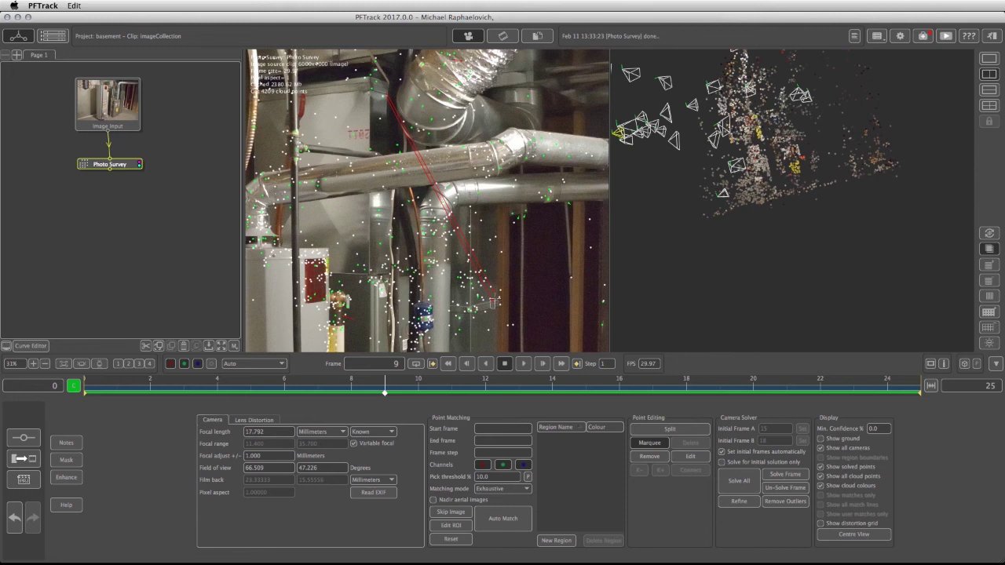
left_click(494, 302)
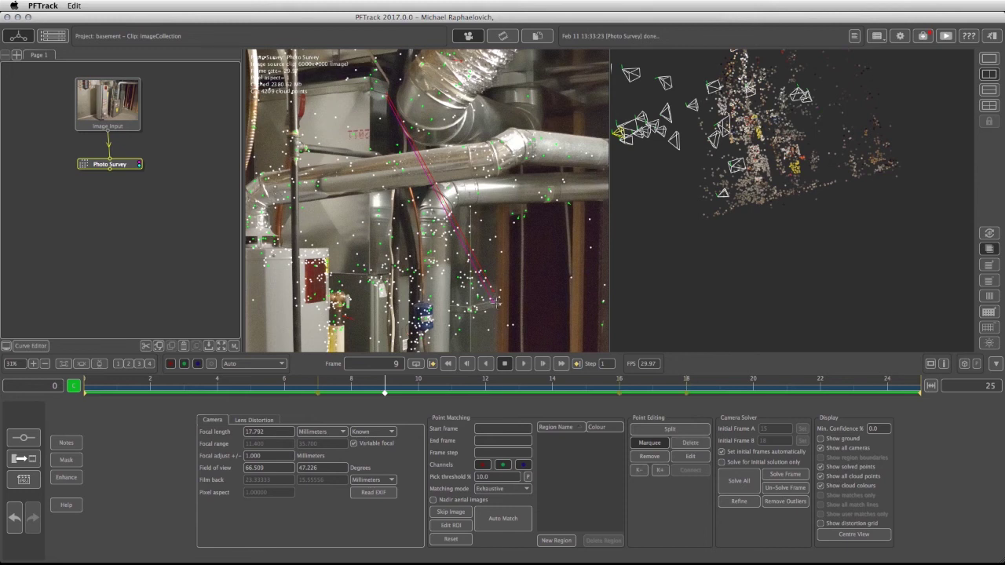
left_click(691, 444)
- Re-solve the cameras for all frames with the cleaned-up points
left_click(743, 483)
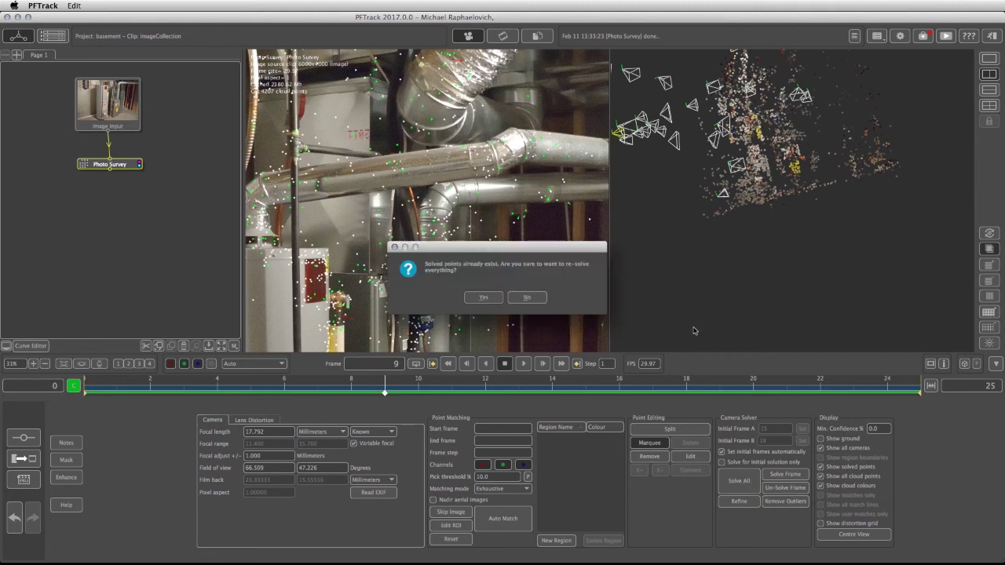